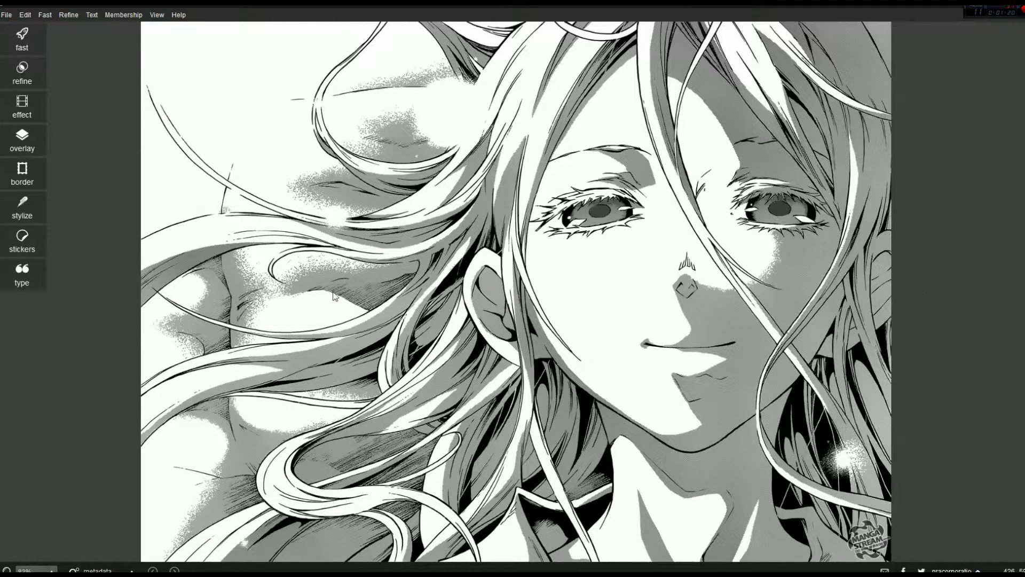
# - Preview several vintage effects on the manga portrait, including Lumina, Harper and Earl, at 100 opacity
pyautogui.click(27, 115)
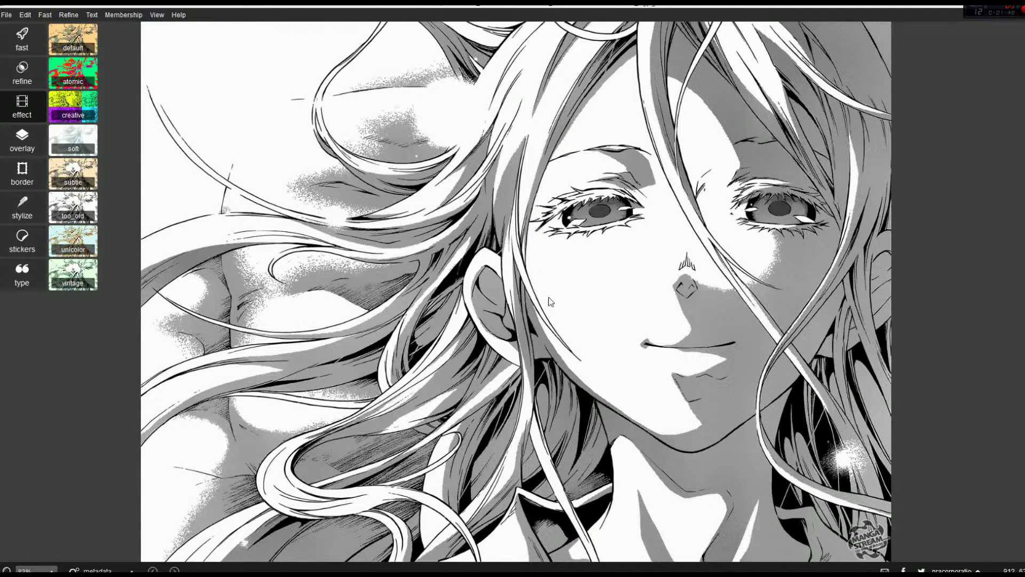
pyautogui.click(73, 283)
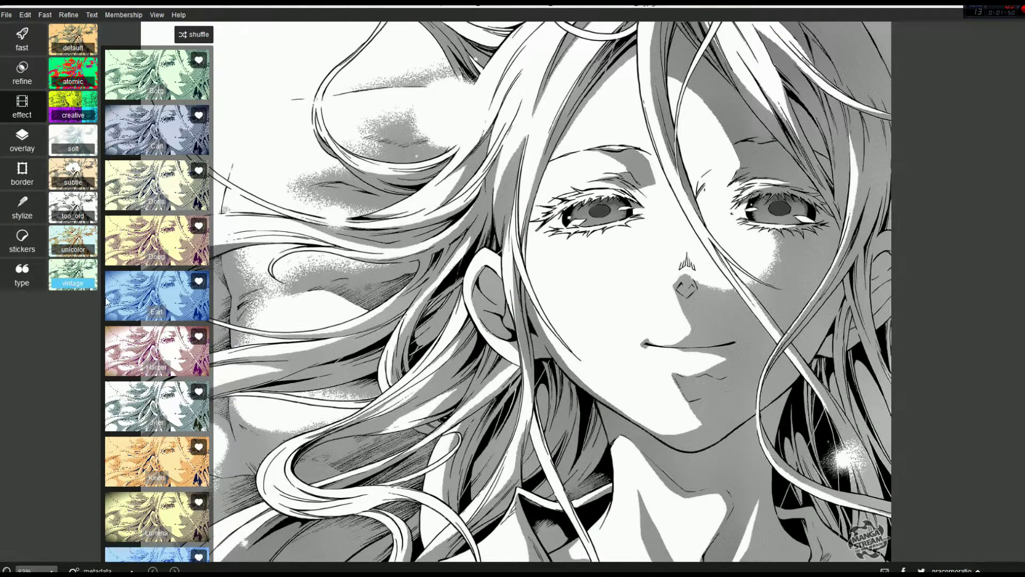
pyautogui.click(159, 534)
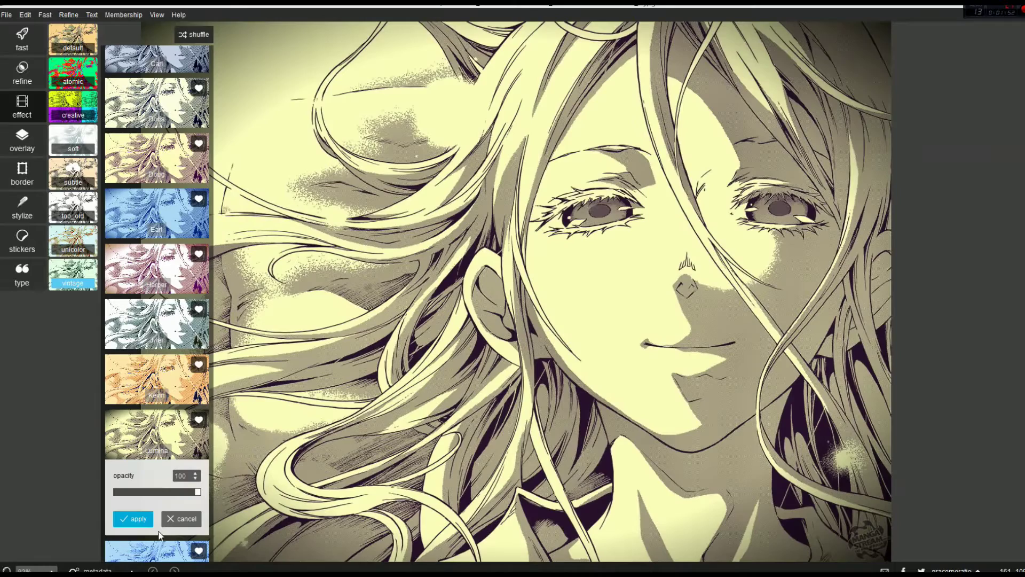
pyautogui.click(158, 399)
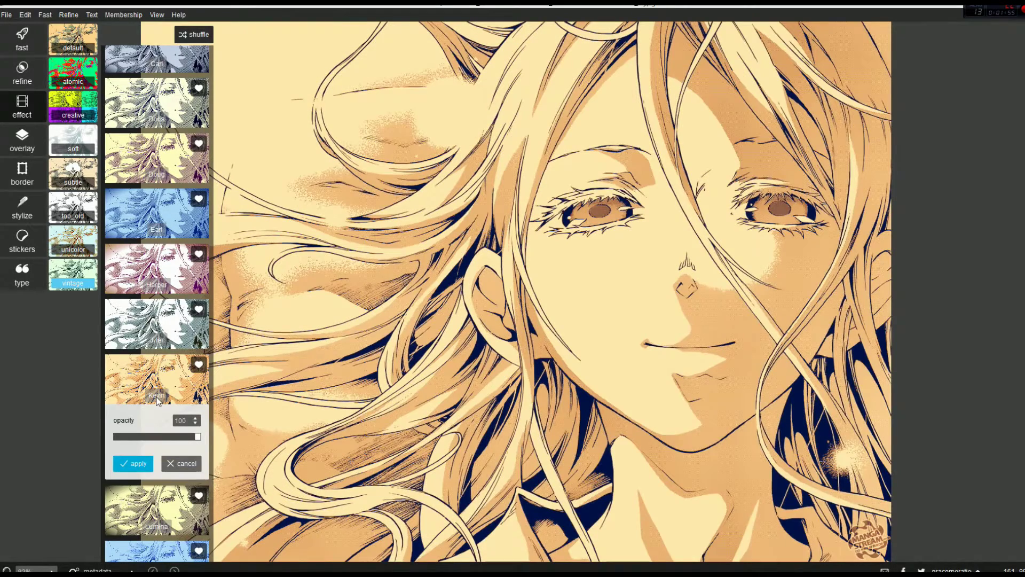
pyautogui.click(158, 344)
pyautogui.click(160, 287)
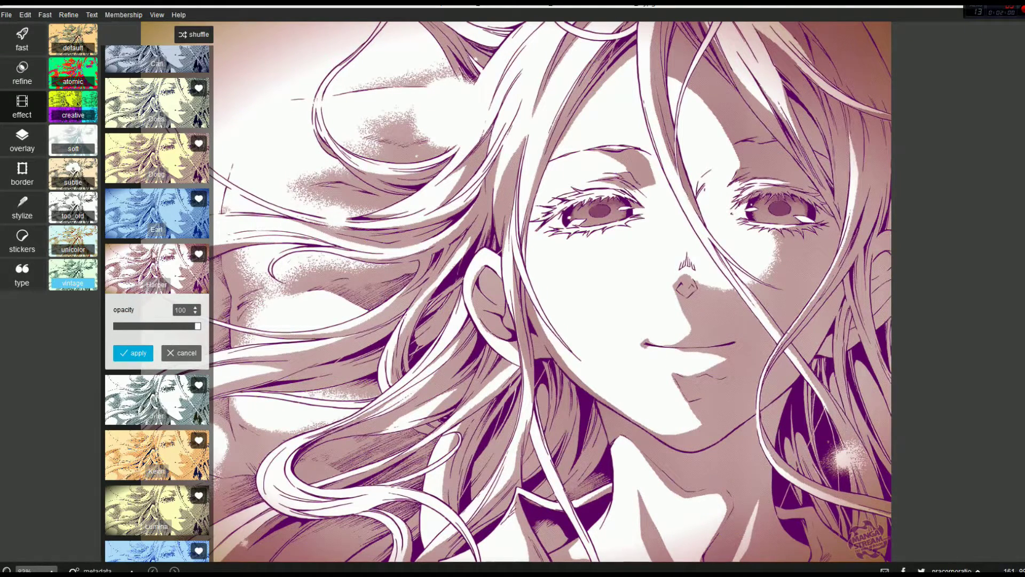
pyautogui.click(156, 230)
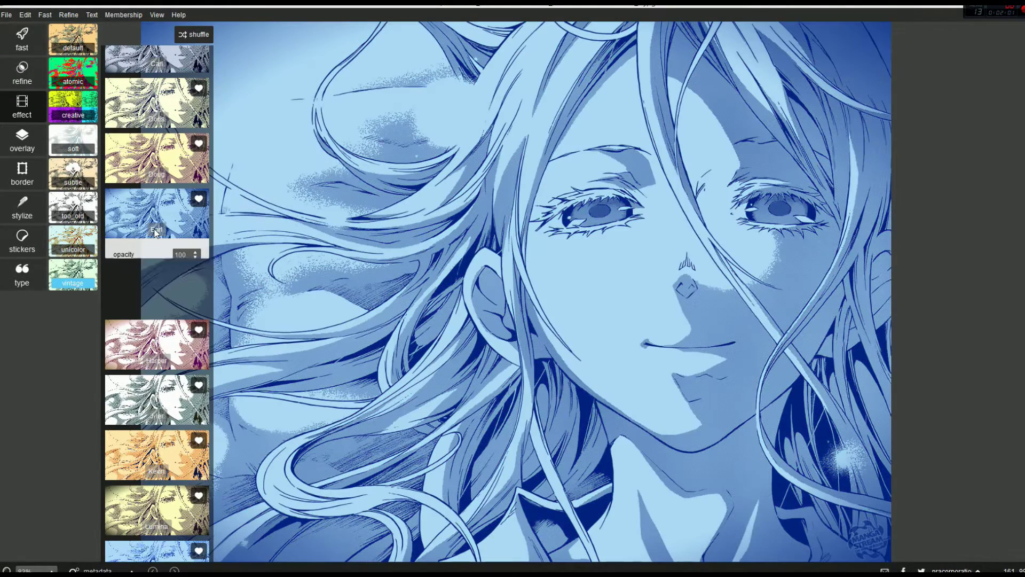
pyautogui.click(158, 177)
pyautogui.click(153, 127)
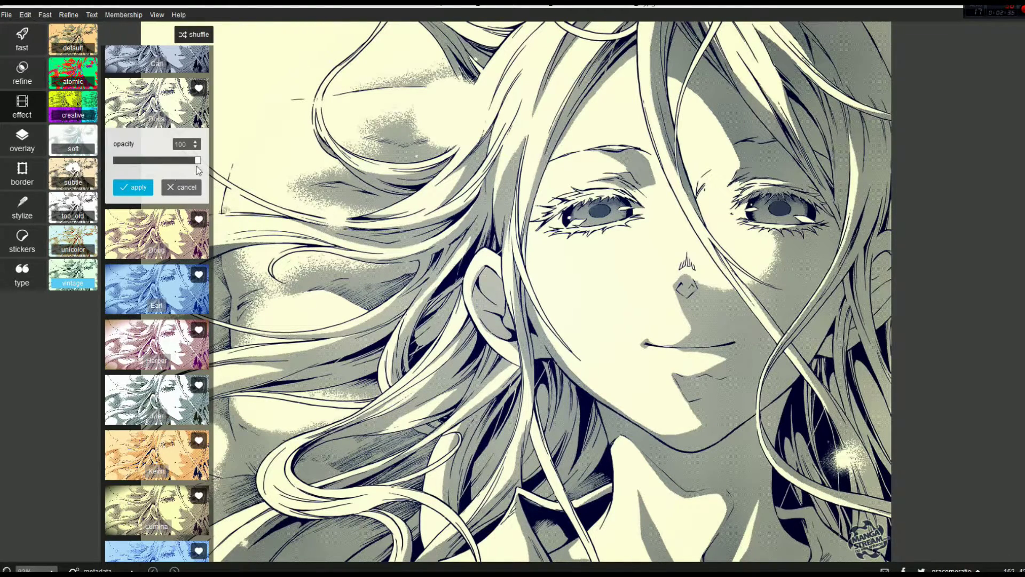
pyautogui.scroll(-2, 187, 288)
pyautogui.scroll(-2, 187, 288)
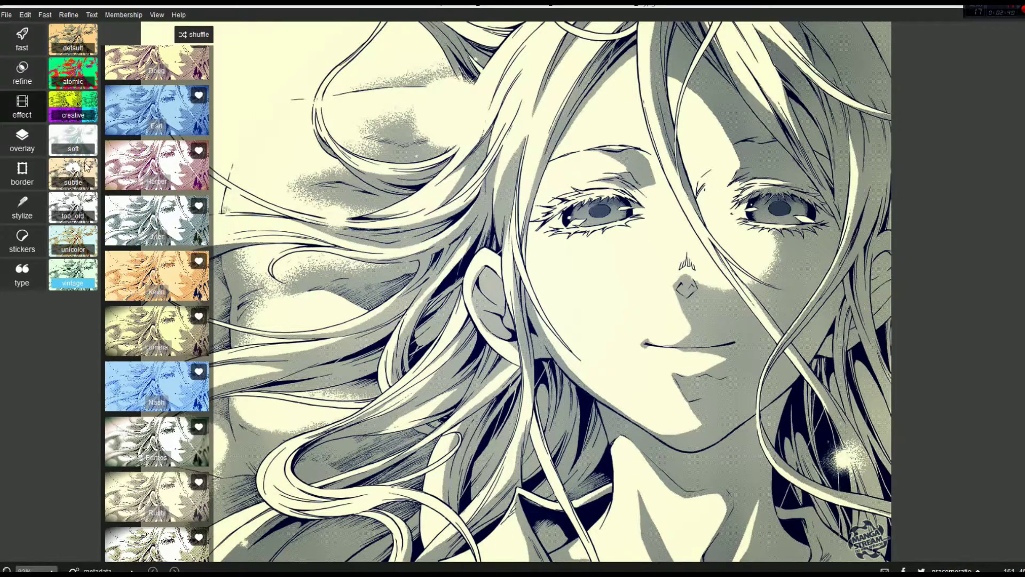
# - Preview the unicolor effects Ethan, Chloe and George on the portrait, ending on Ethan
pyautogui.click(83, 252)
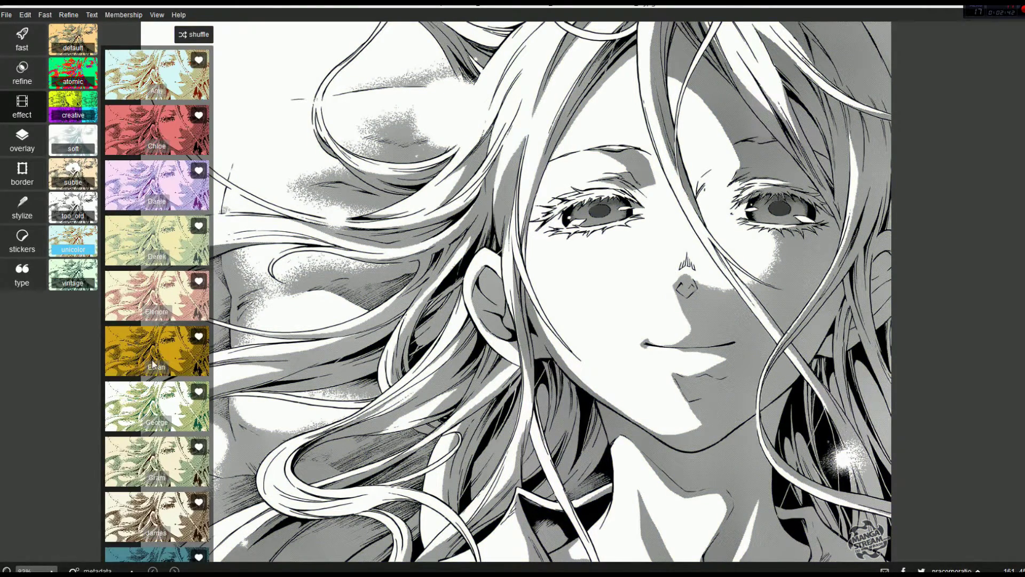
pyautogui.click(154, 368)
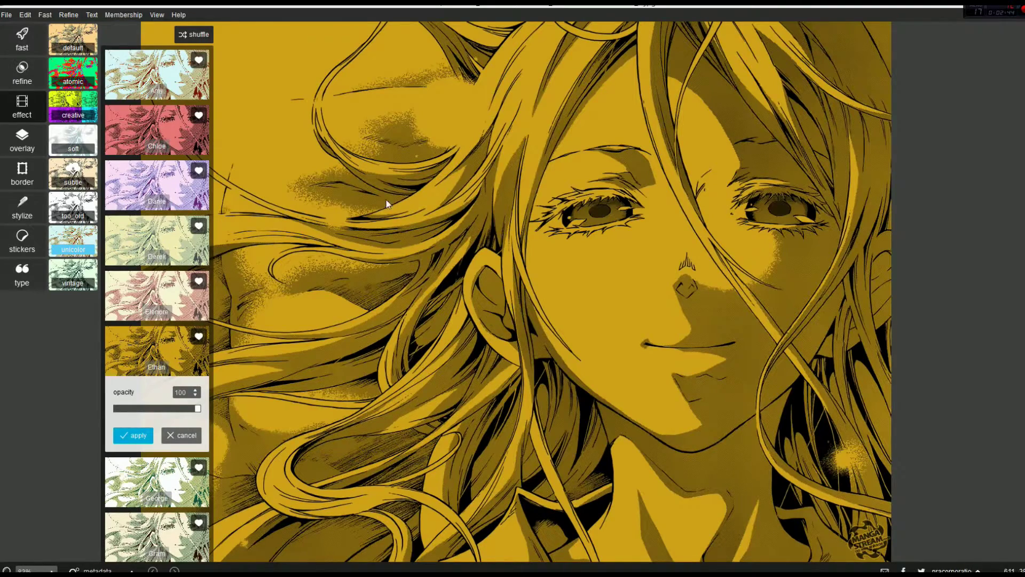
pyautogui.click(166, 150)
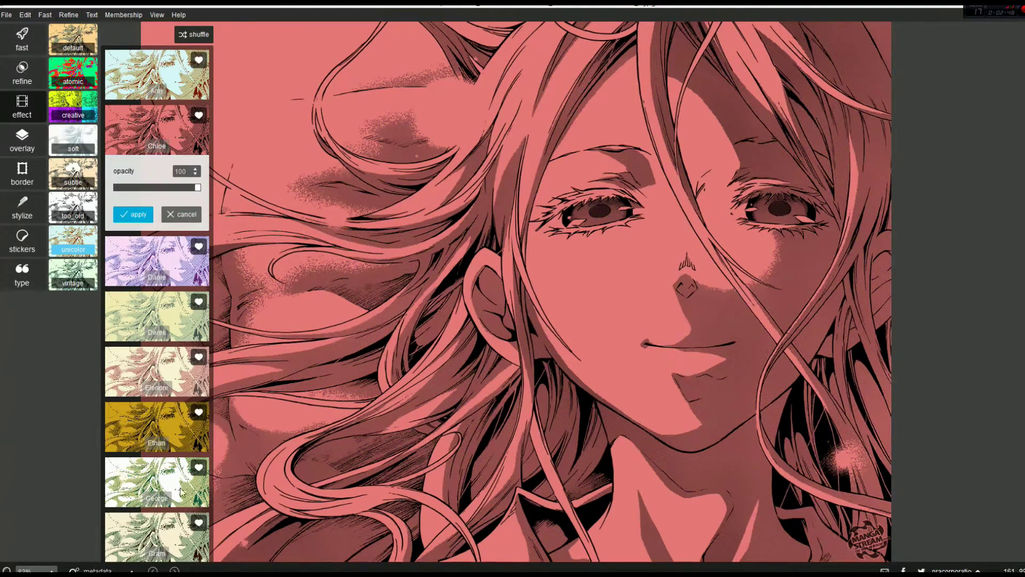
pyautogui.click(158, 499)
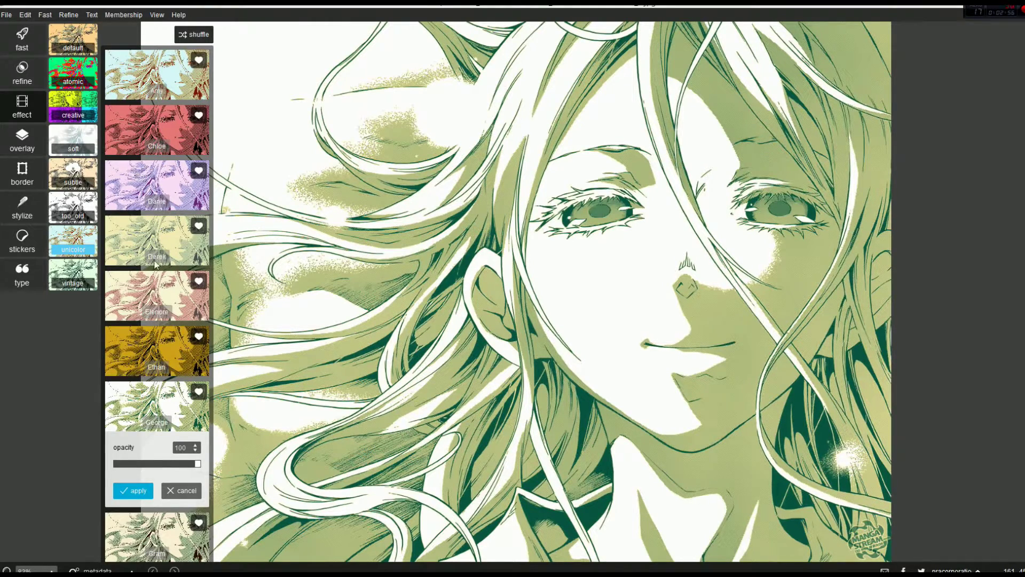
pyautogui.click(160, 368)
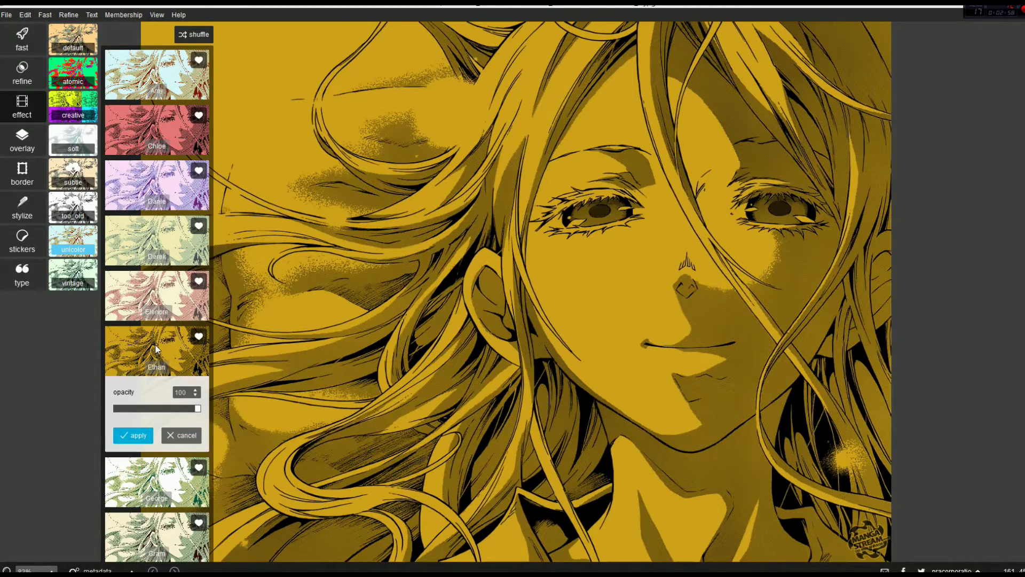
# - Preview the creative effects on the portrait: Grayson, the four-colour grid and the black-and-white comic panel strip
pyautogui.click(67, 115)
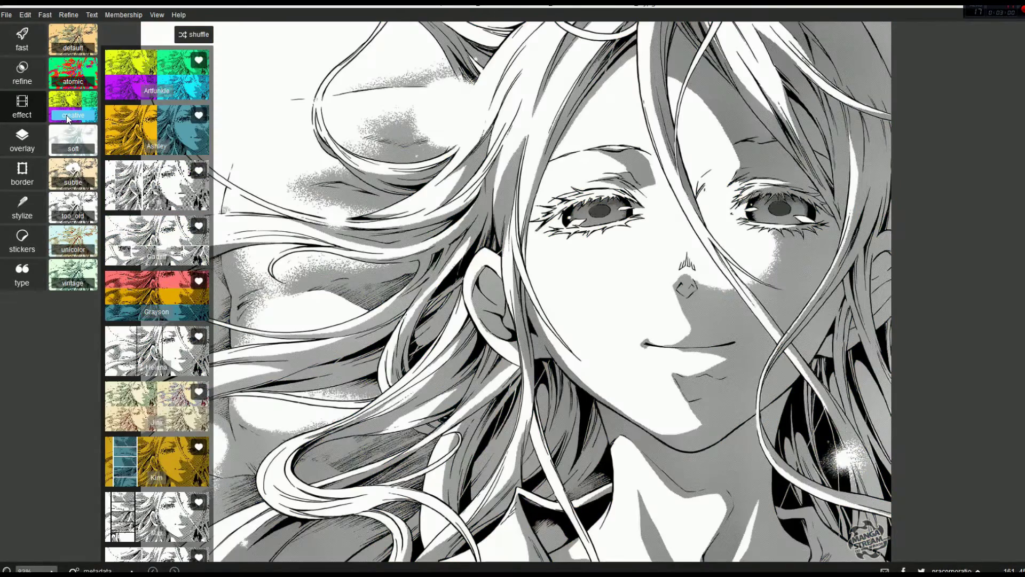
pyautogui.click(159, 314)
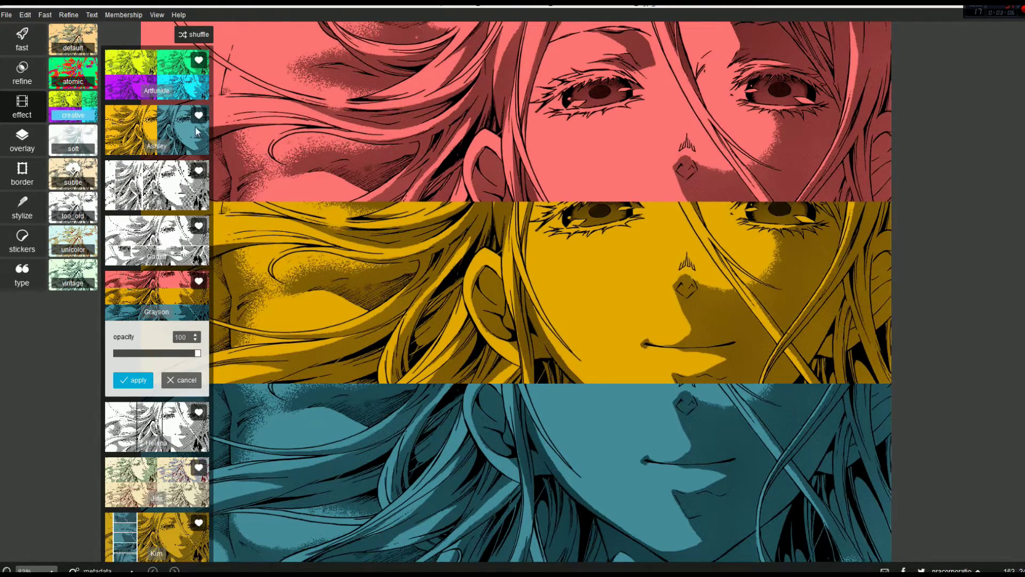
pyautogui.click(159, 94)
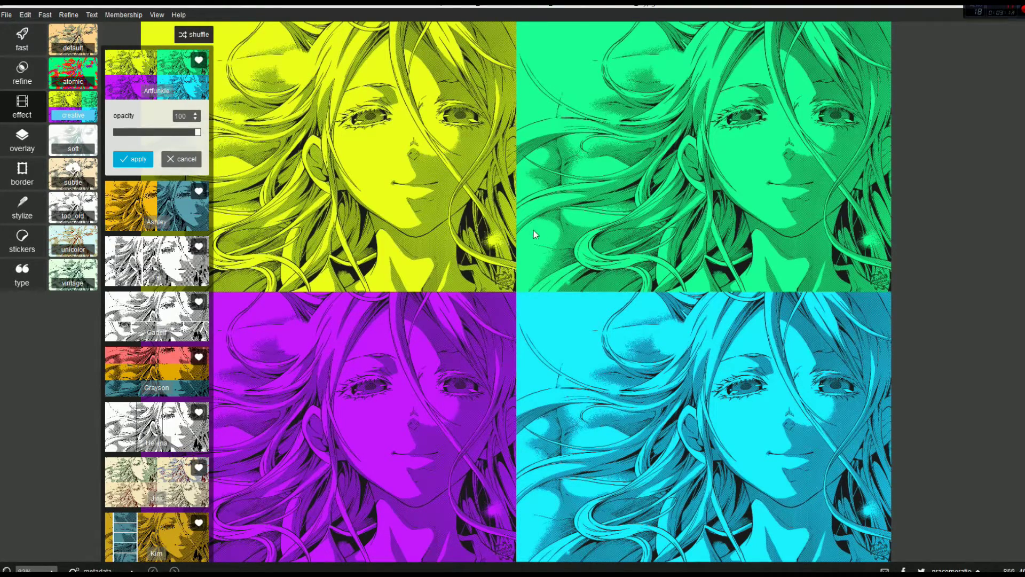
pyautogui.scroll(-1, 193, 406)
pyautogui.scroll(-3, 193, 409)
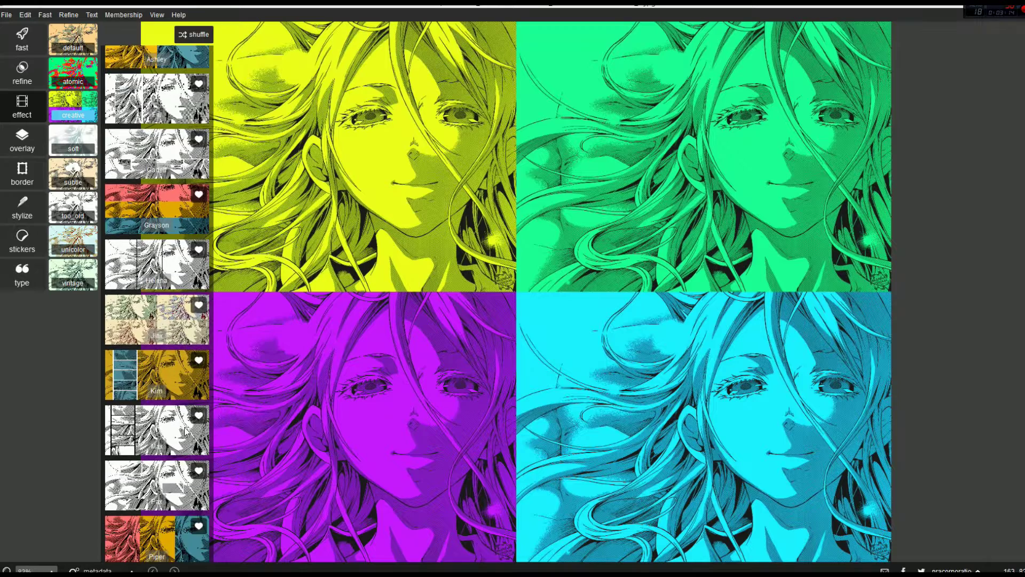
pyautogui.click(156, 451)
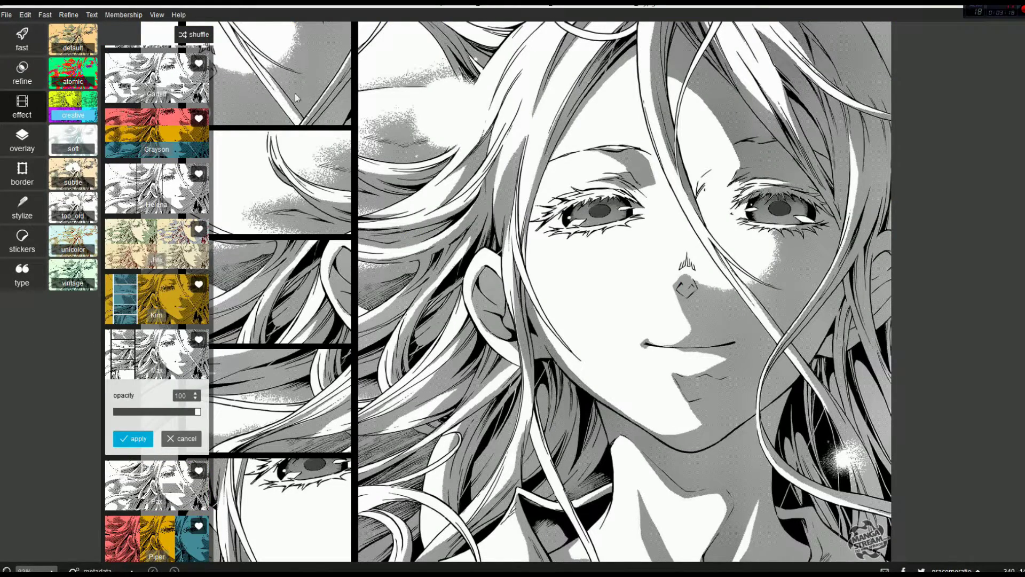
pyautogui.scroll(-4, 193, 494)
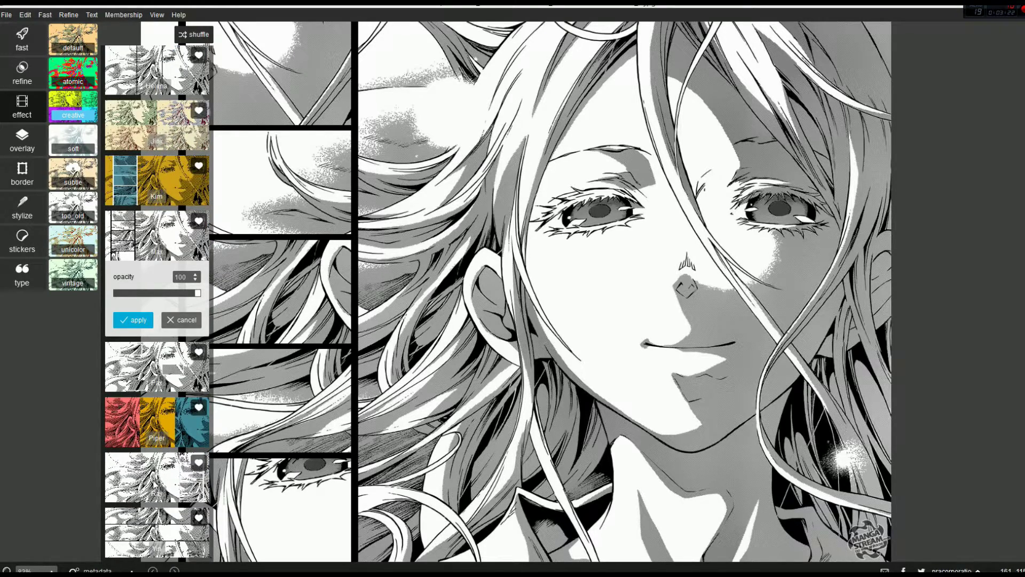
pyautogui.scroll(1, 329, 419)
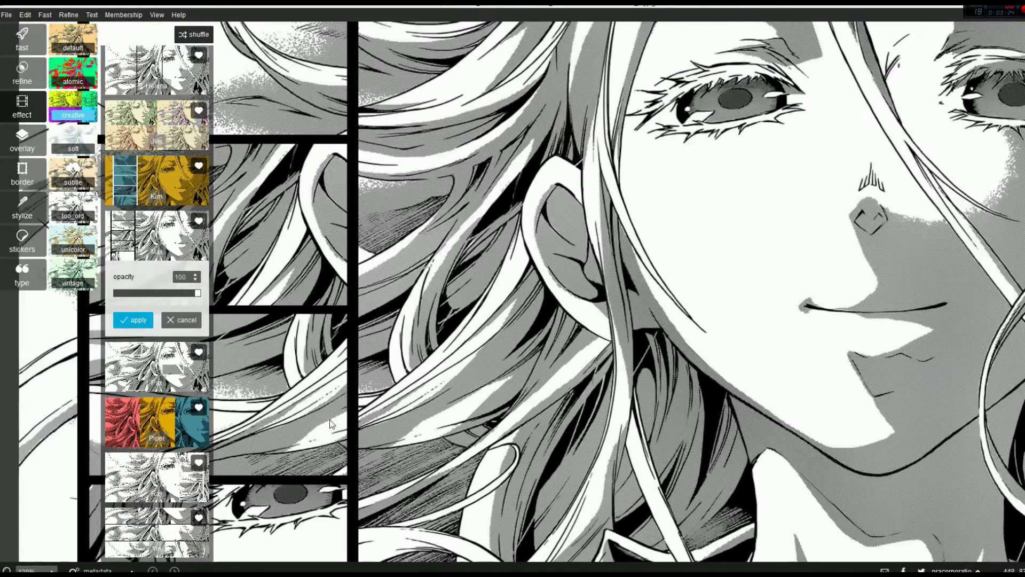
pyautogui.scroll(-2, 299, 384)
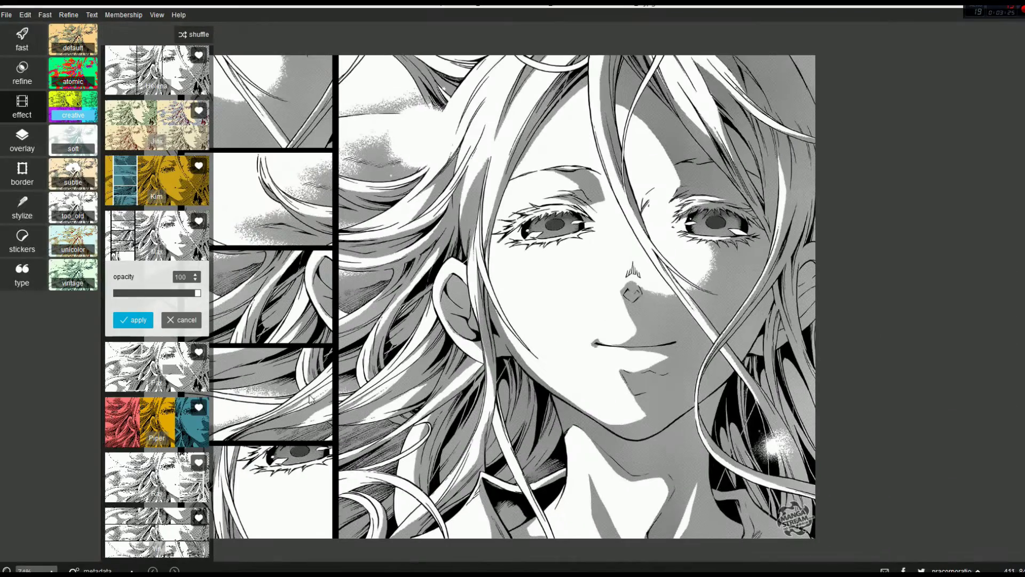
# - Preview the soft effect Mary on the whole portrait
pyautogui.click(75, 145)
pyautogui.scroll(-2, 173, 228)
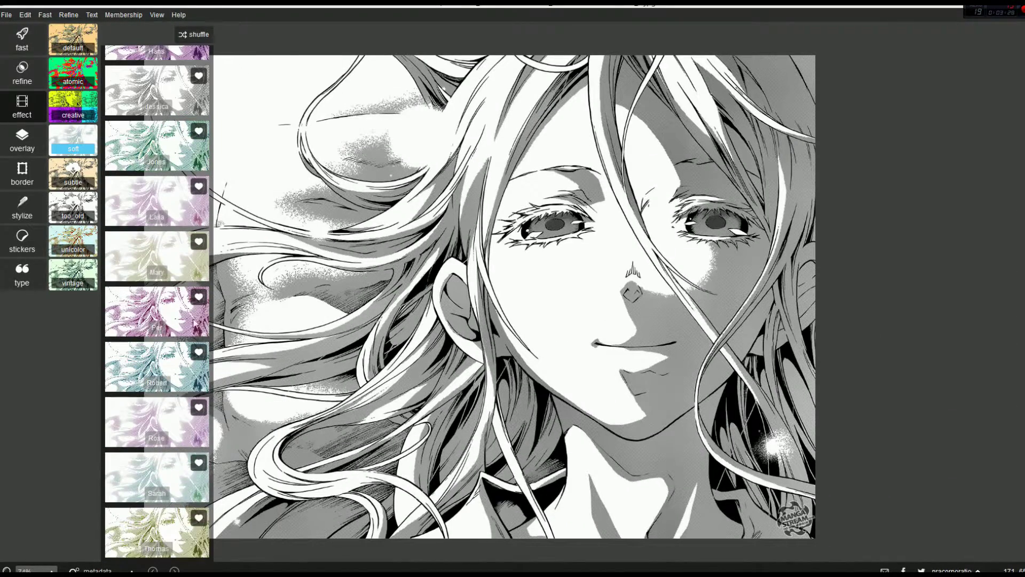
pyautogui.click(158, 270)
pyautogui.scroll(2, 360, 297)
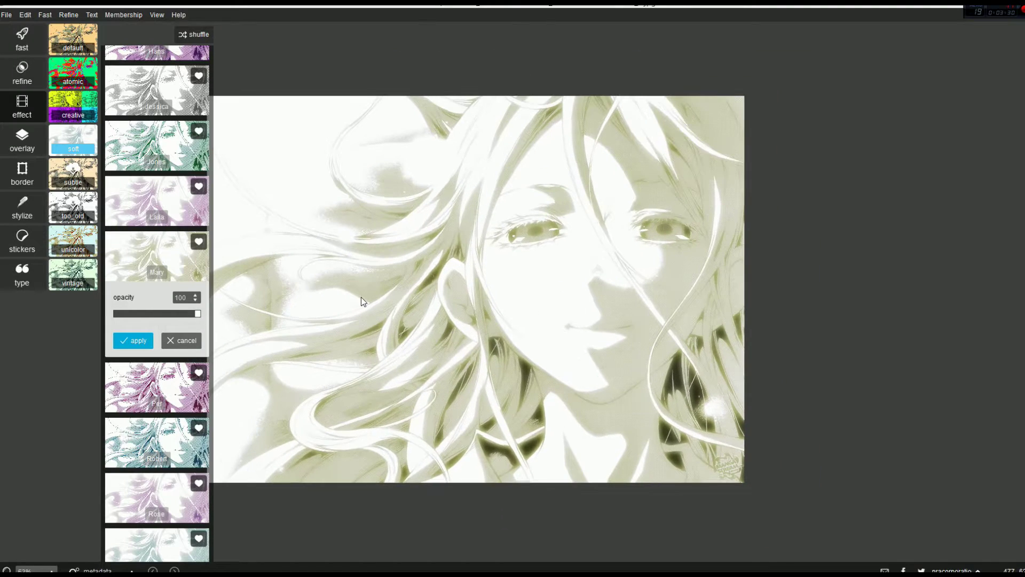
# - Preview the frosticious overlays on the portrait, including gleam, glass, drift and bokehstring
pyautogui.click(15, 147)
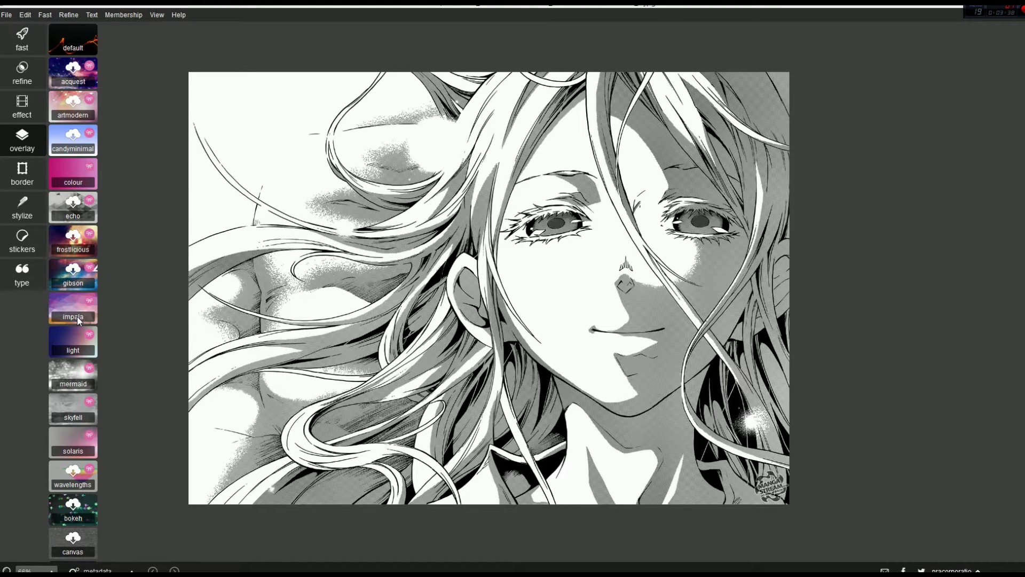
pyautogui.click(72, 251)
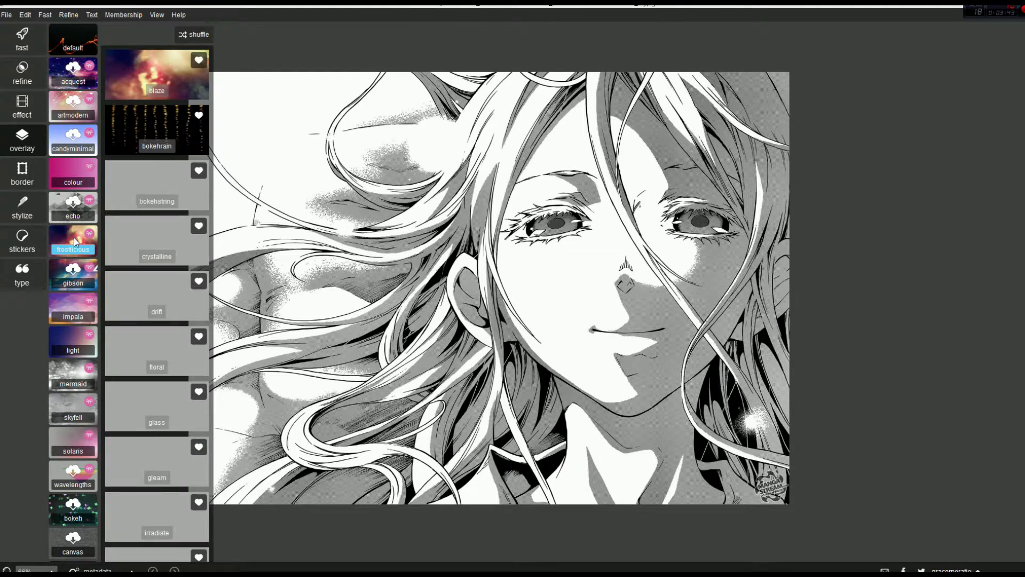
pyautogui.click(159, 478)
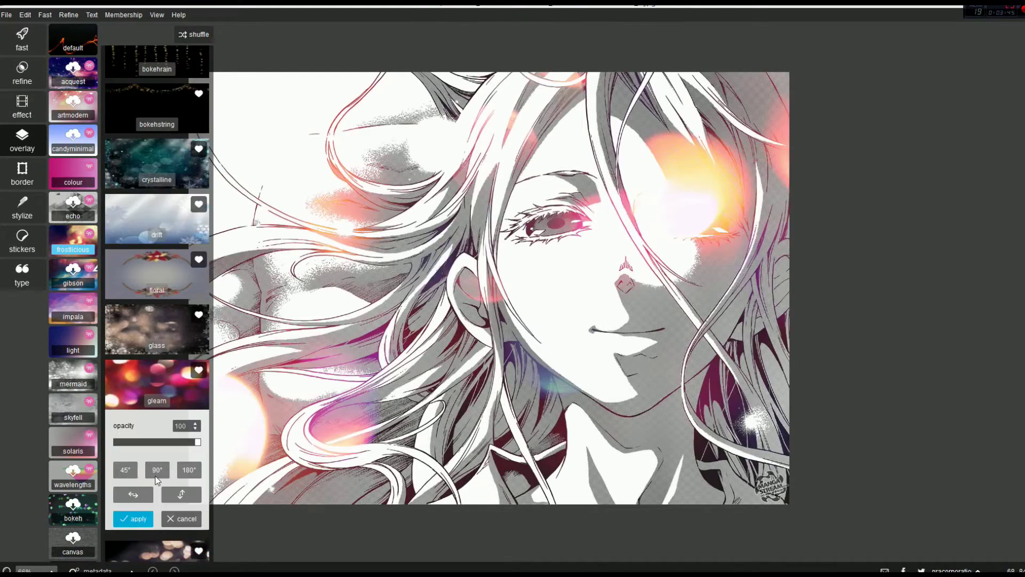
pyautogui.click(159, 341)
pyautogui.click(161, 233)
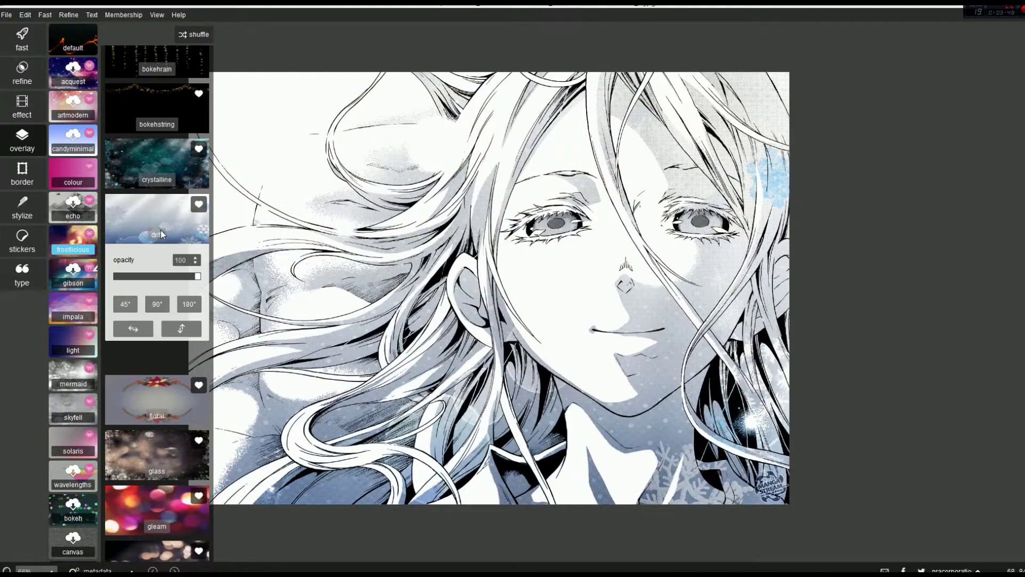
pyautogui.click(157, 127)
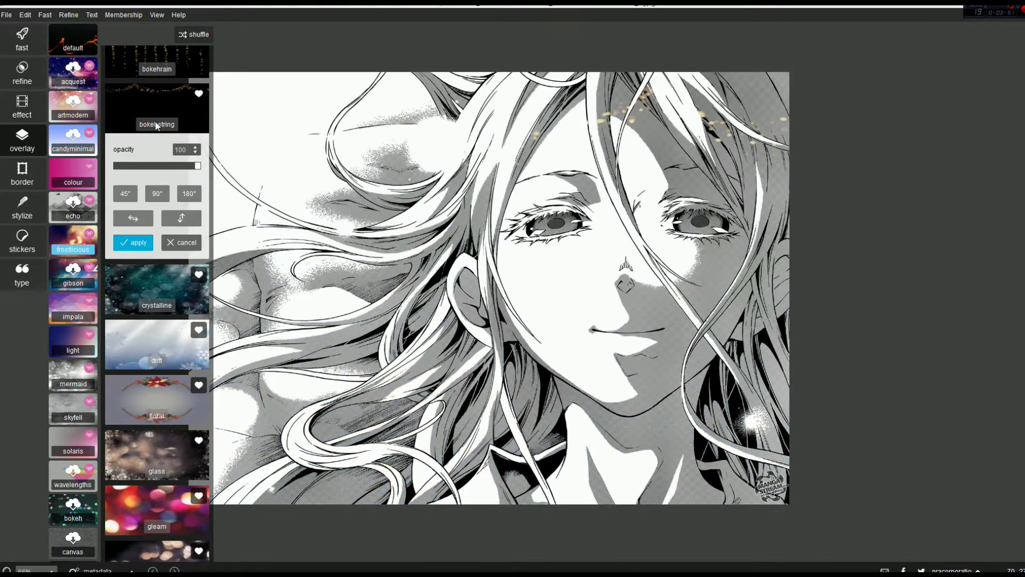
pyautogui.click(157, 526)
# - Look into the impala overlay set and preview the artmodern overlays pull, blush and algorithm, ending on pull
pyautogui.click(73, 316)
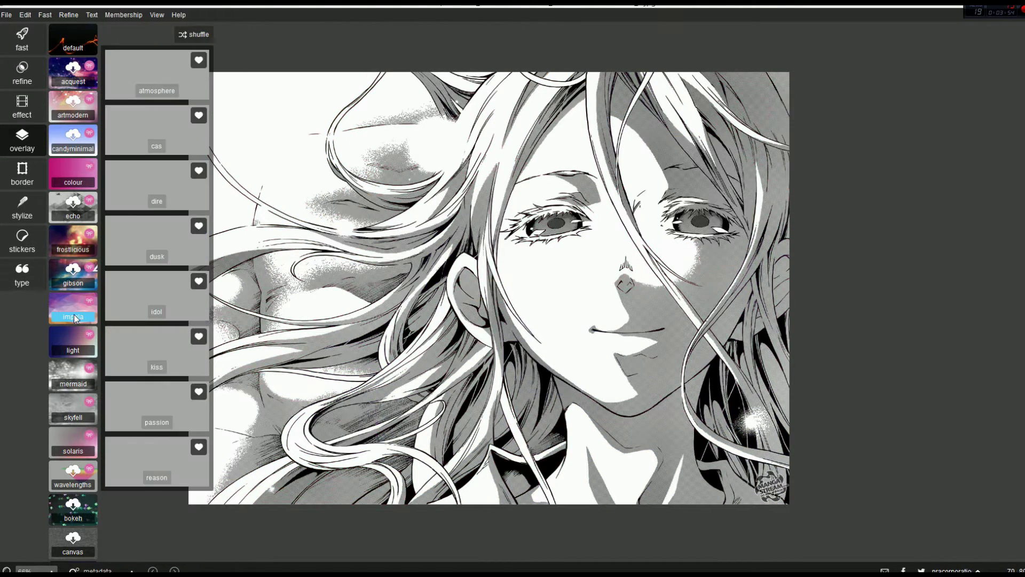
pyautogui.click(77, 117)
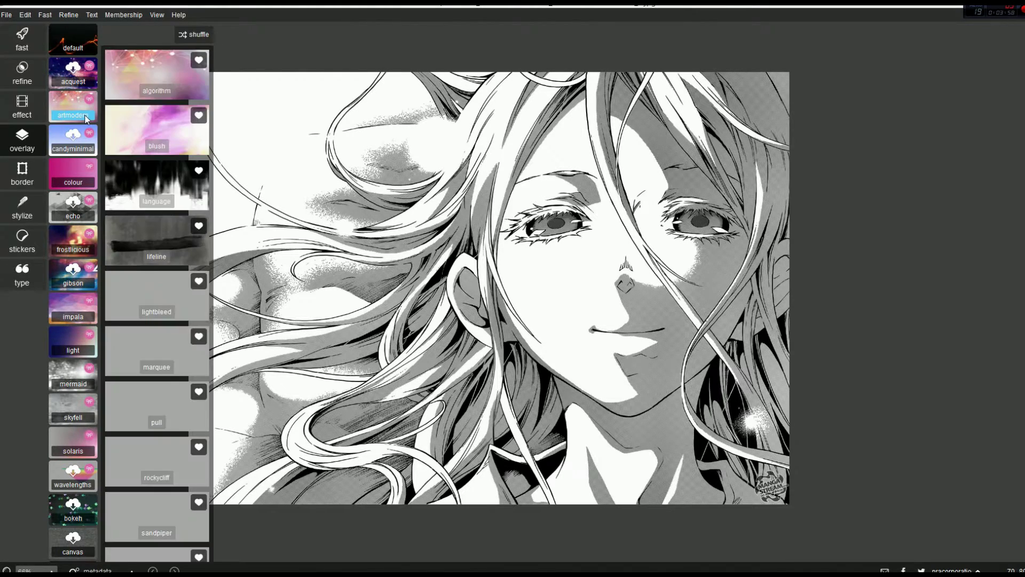
pyautogui.click(161, 425)
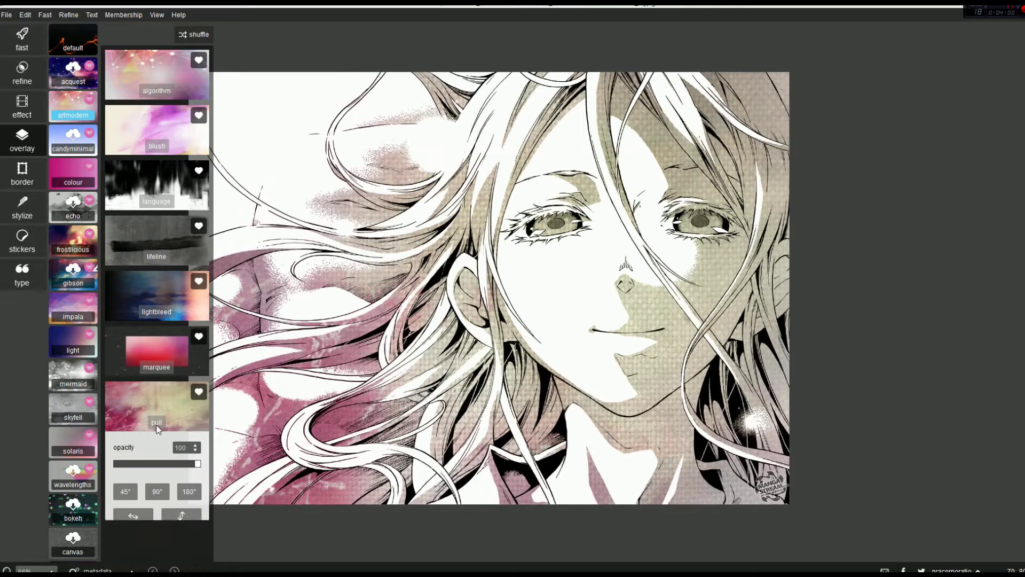
pyautogui.click(157, 136)
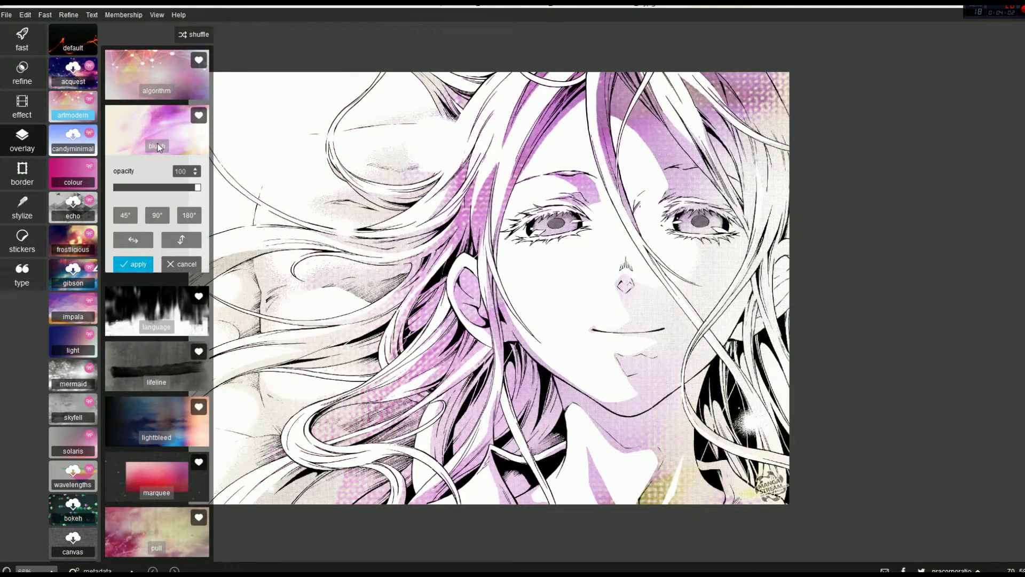
pyautogui.click(153, 87)
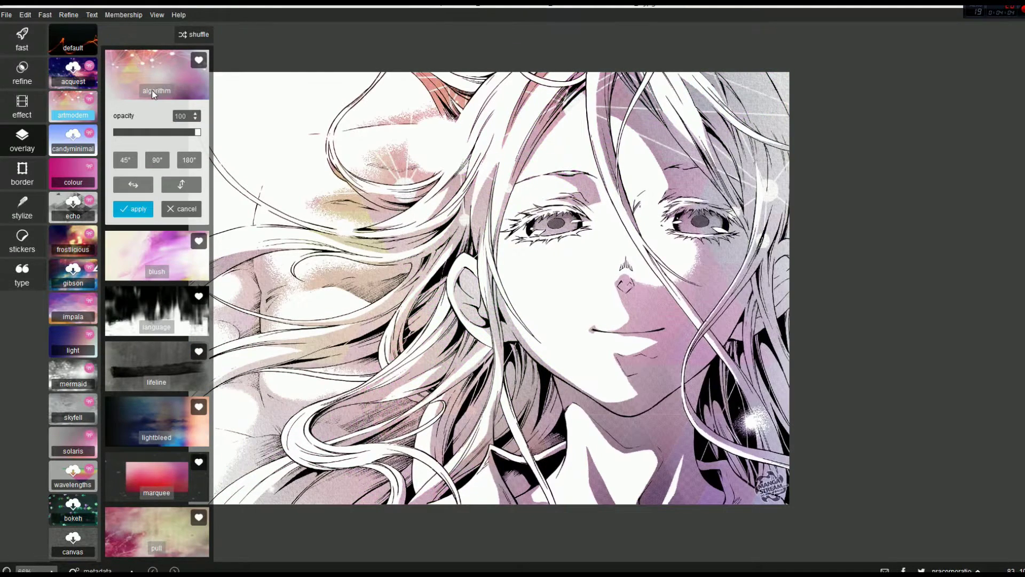
pyautogui.click(158, 550)
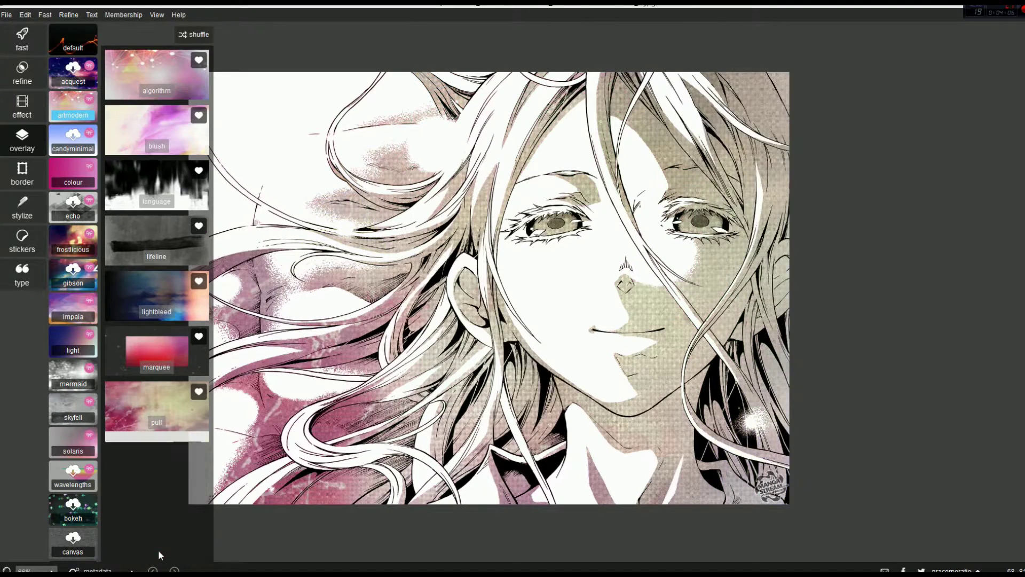
# - Look into the solaris overlay set and preview its rose overlay on the portrait
pyautogui.click(71, 485)
pyautogui.click(70, 444)
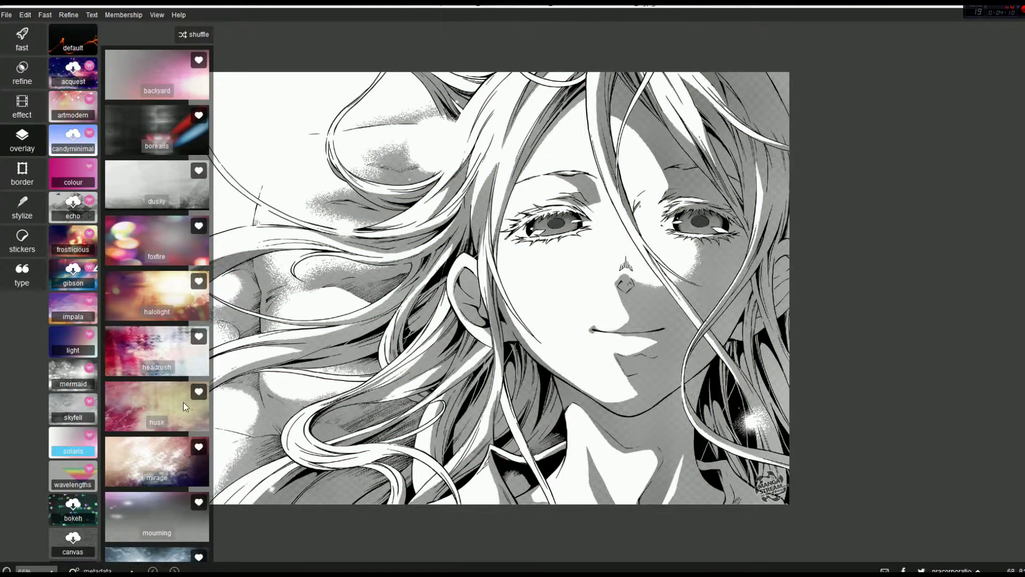
pyautogui.scroll(-5, 179, 438)
pyautogui.click(158, 545)
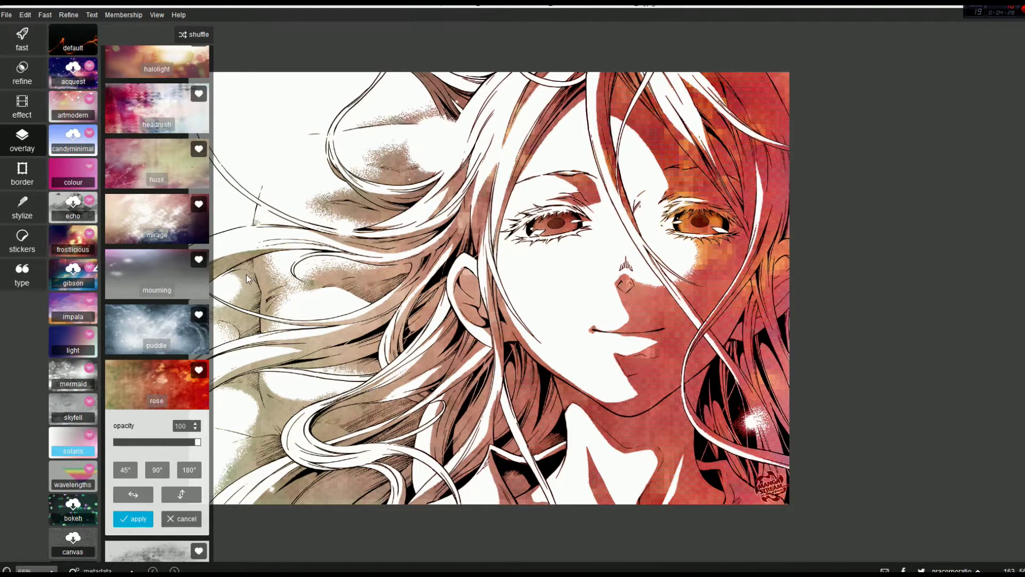
# - Preview the watercolour stylize effect on the portrait and try out its opacity control
pyautogui.click(19, 213)
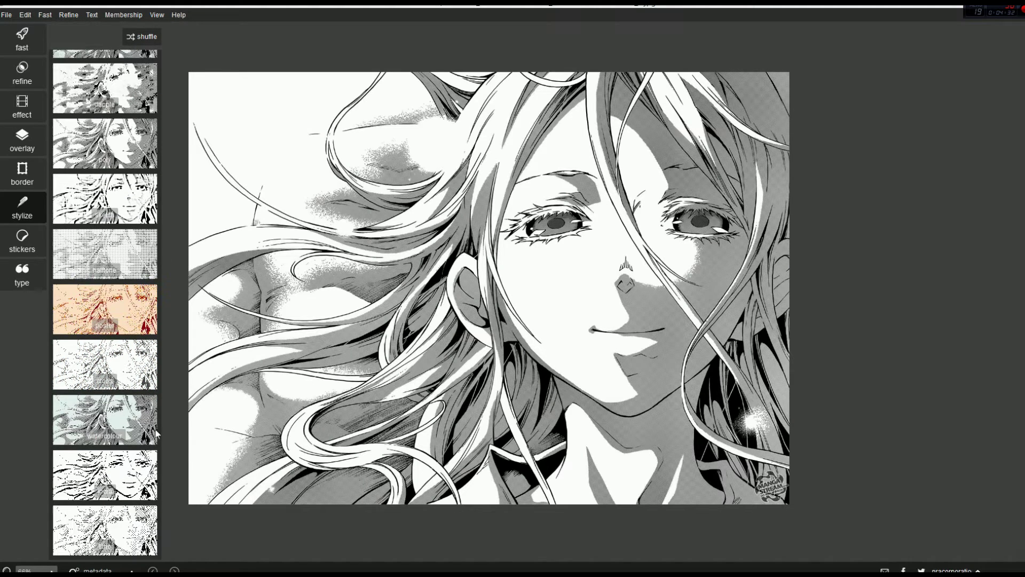
pyautogui.click(101, 440)
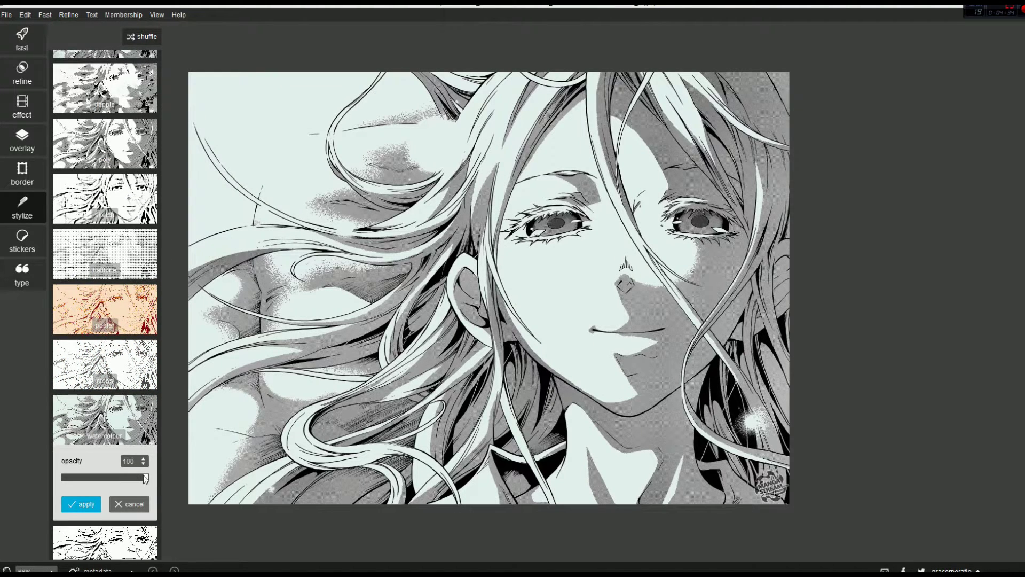
pyautogui.moveTo(145, 477)
pyautogui.mouseDown()
pyautogui.moveTo(69, 476)
pyautogui.moveTo(145, 477)
pyautogui.mouseUp()
# - Place the comic heart sticker small in the portrait's upper-left corner and browse the comic set as far as the speech bubbles
pyautogui.click(24, 242)
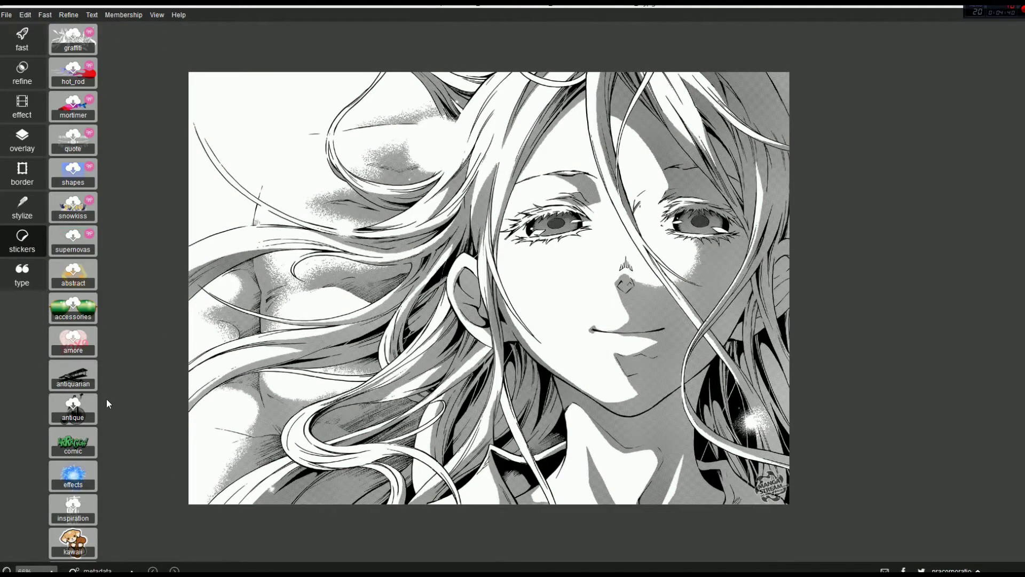
pyautogui.click(72, 446)
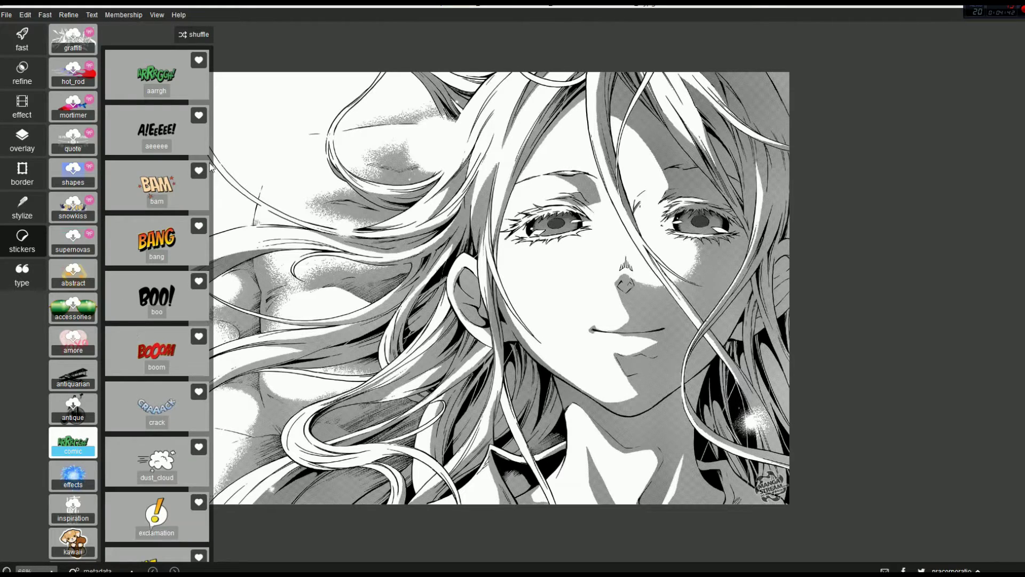
pyautogui.scroll(-6, 147, 274)
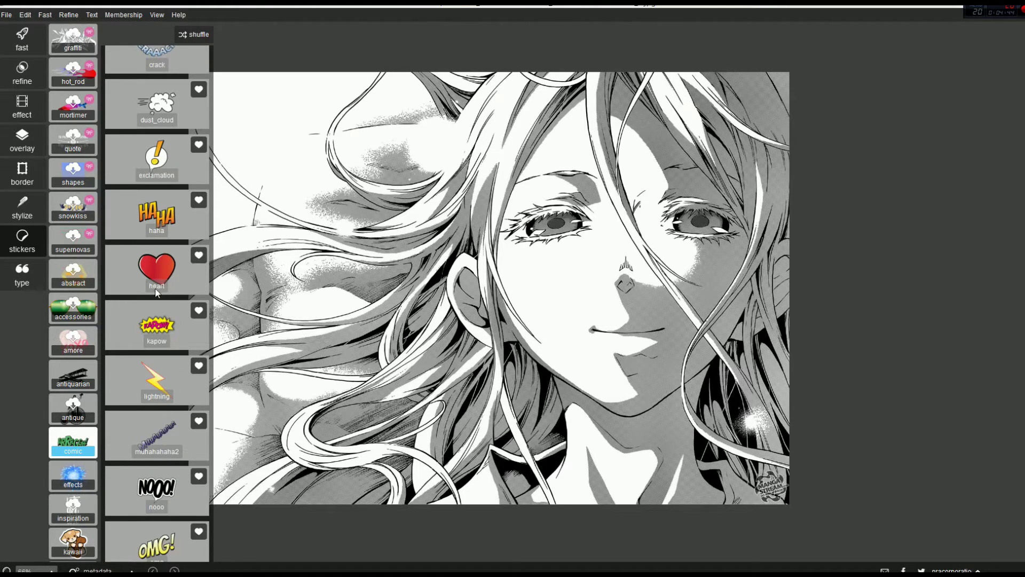
pyautogui.click(157, 269)
pyautogui.moveTo(445, 257); pyautogui.dragTo(322, 190)
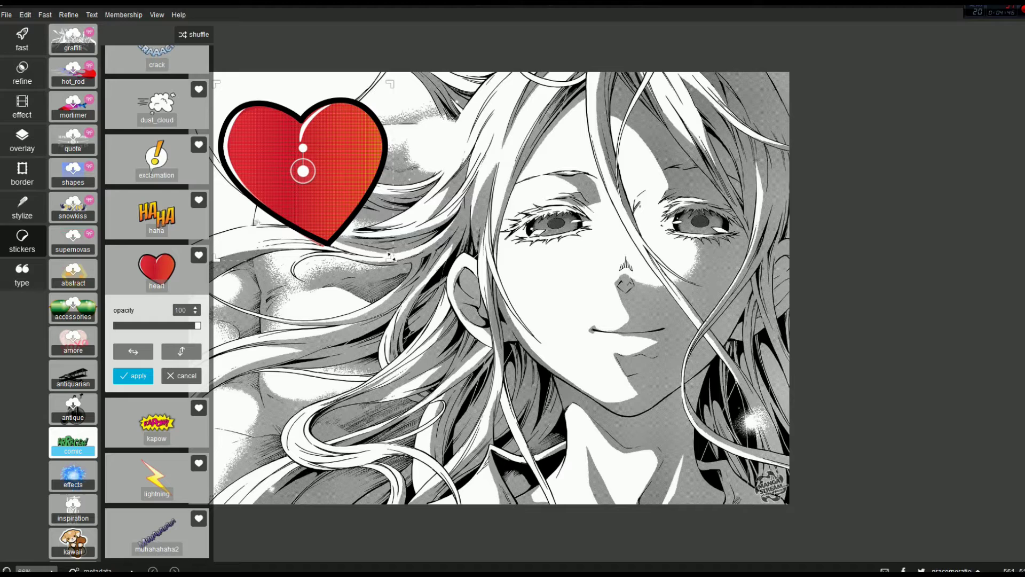
pyautogui.moveTo(390, 257); pyautogui.dragTo(252, 120)
pyautogui.scroll(-12, 171, 357)
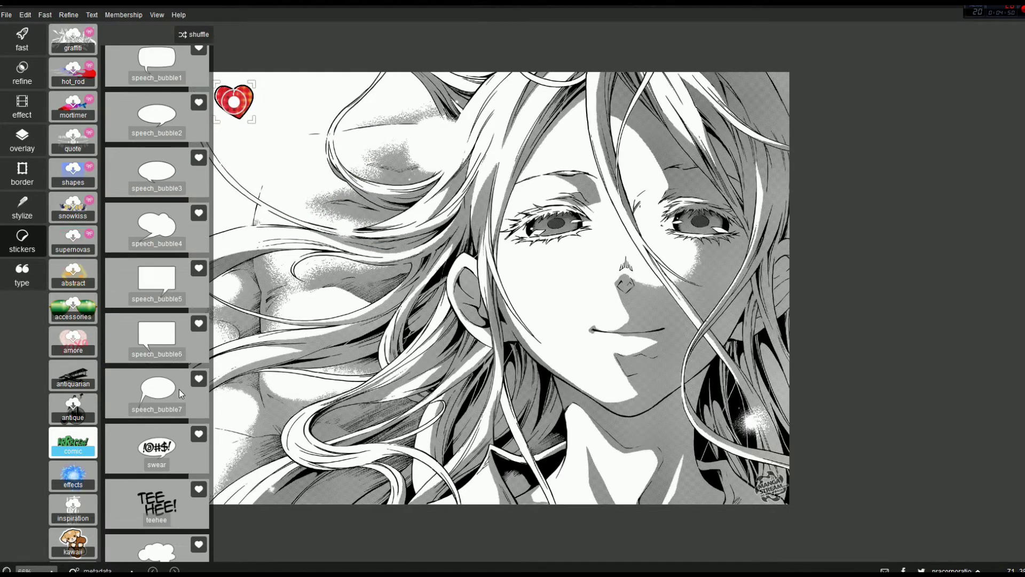
# - Look over the text tool's options and return to the effect collections by way of the stickers
pyautogui.click(21, 275)
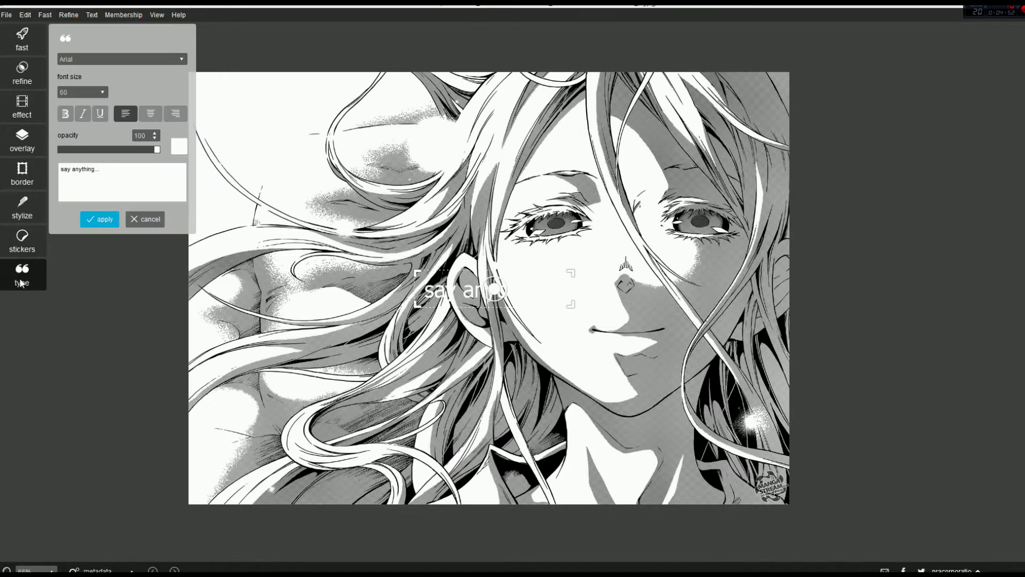
pyautogui.click(22, 240)
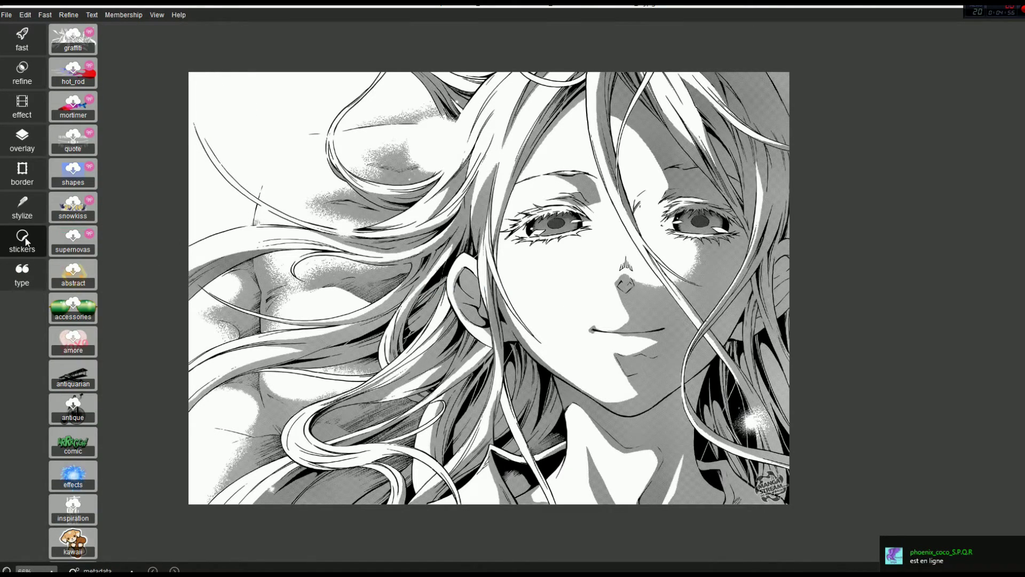
pyautogui.click(26, 117)
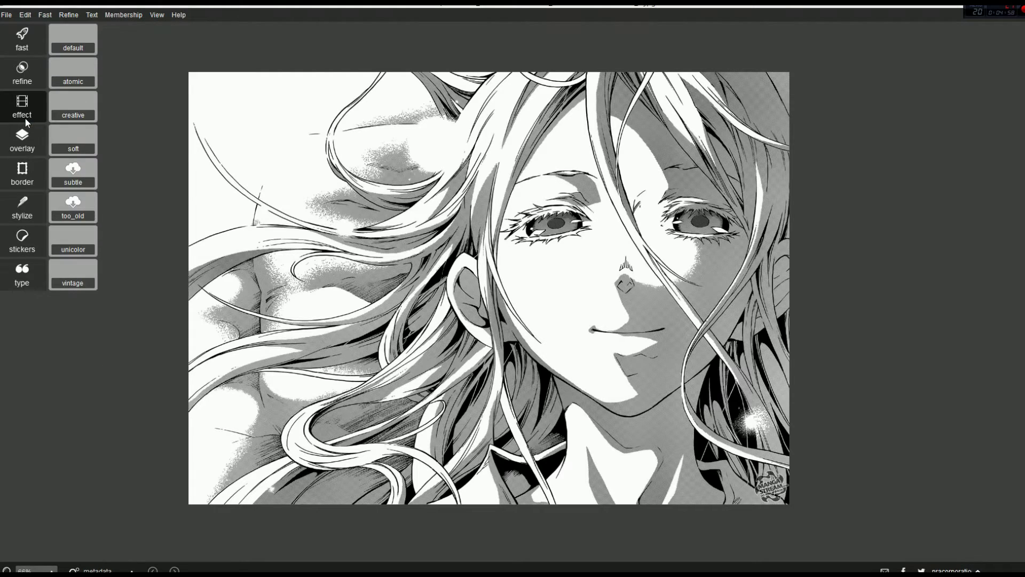